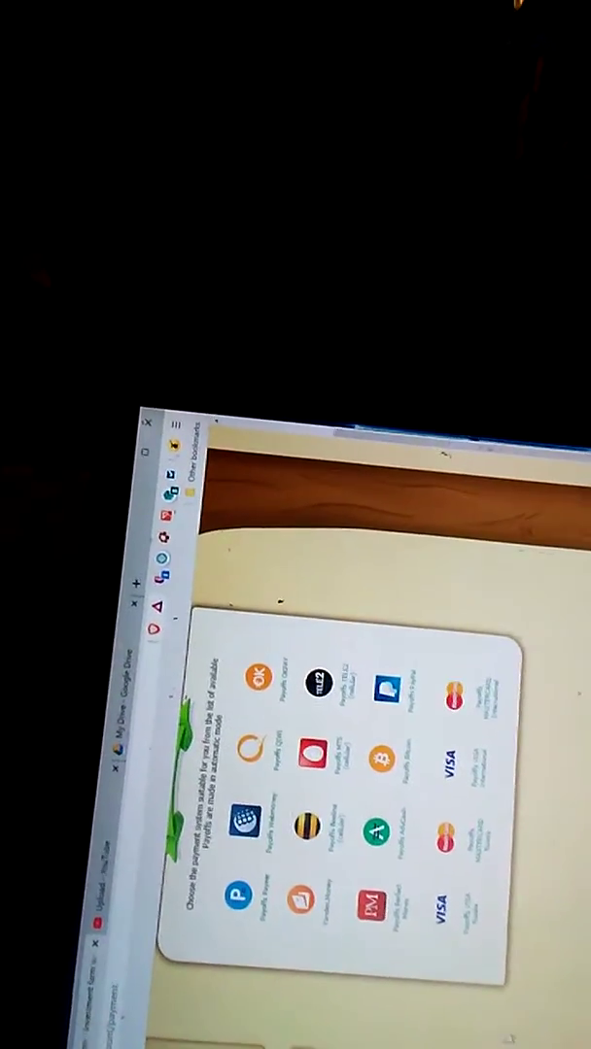
# Leave the payment choices for the profit calculation page showing 24-hour per-bird USD earnings
pyautogui.click(291, 564)
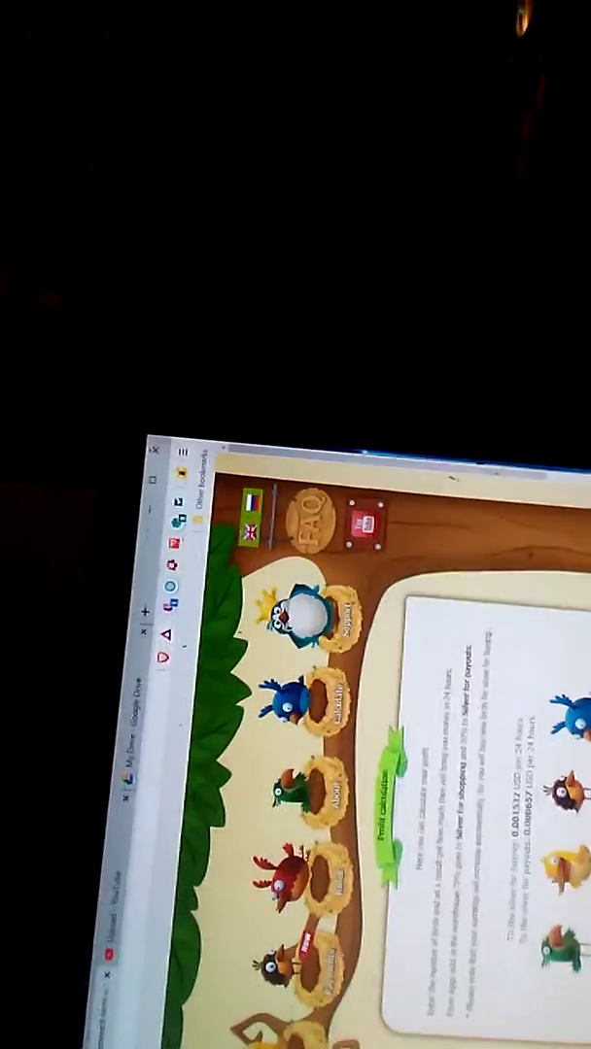